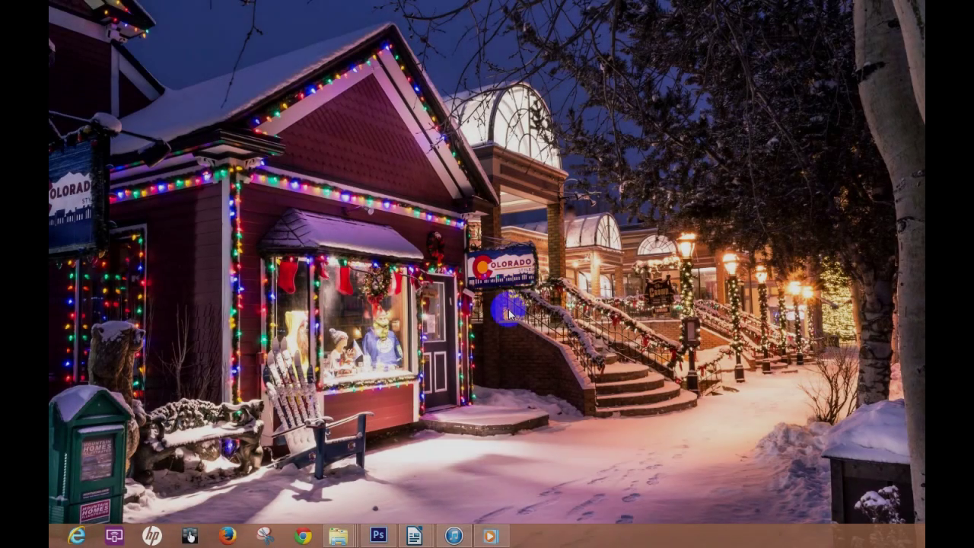
# - Close the iTunes window so only the snowy desktop wallpaper remains
pyautogui.click(511, 333)
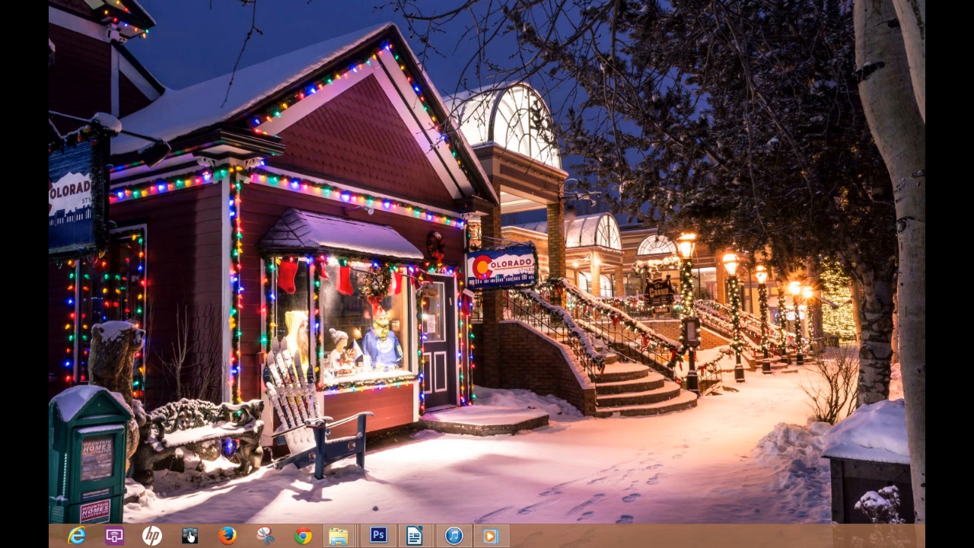
pyautogui.click(190, 537)
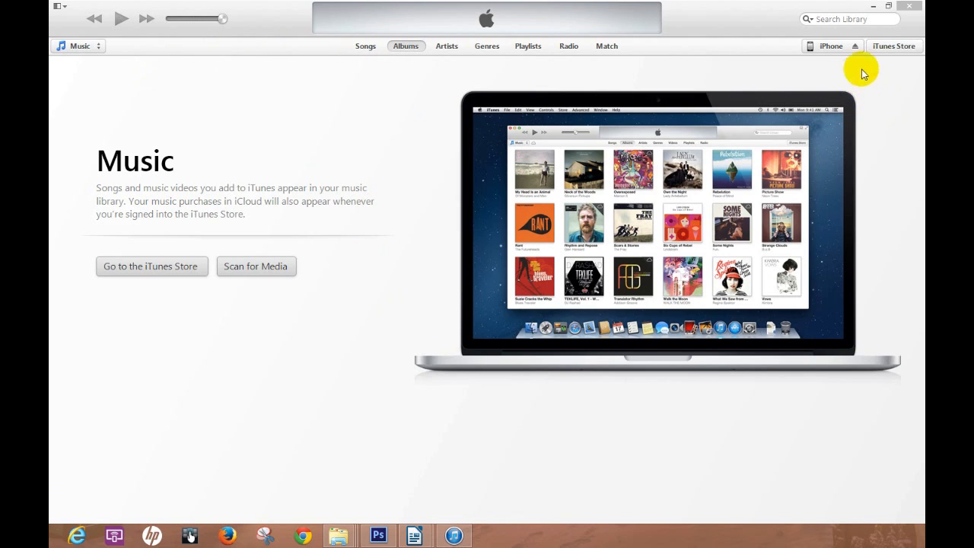
pyautogui.click(915, 7)
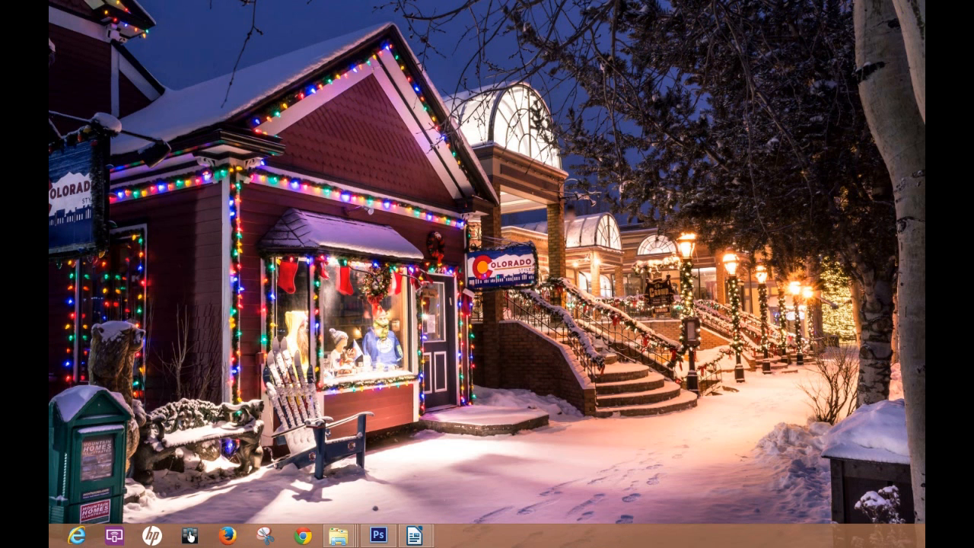
# - Bring the iPhone Internal Storage window forward, move it higher, and show the taskbar's recent-folders list
pyautogui.click(339, 535)
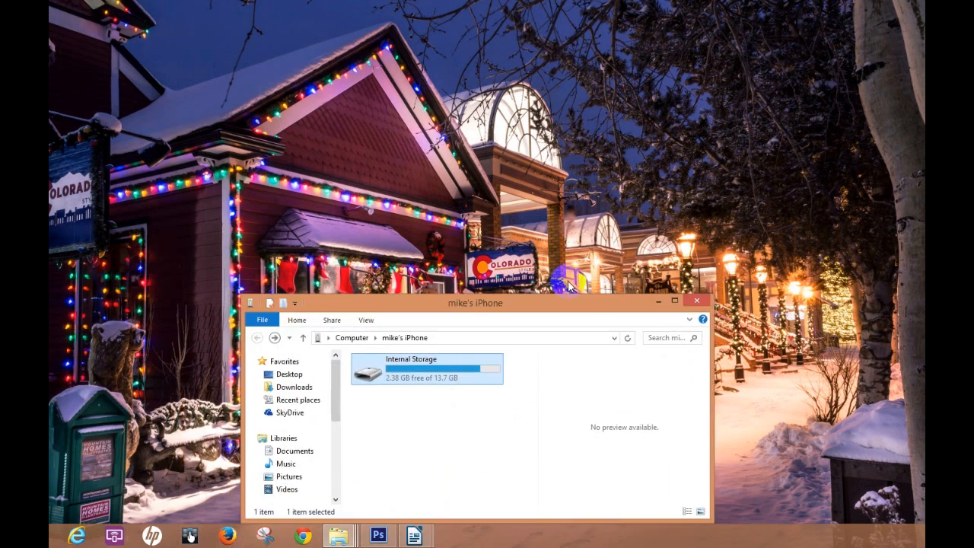
pyautogui.moveTo(357, 289); pyautogui.dragTo(599, 97)
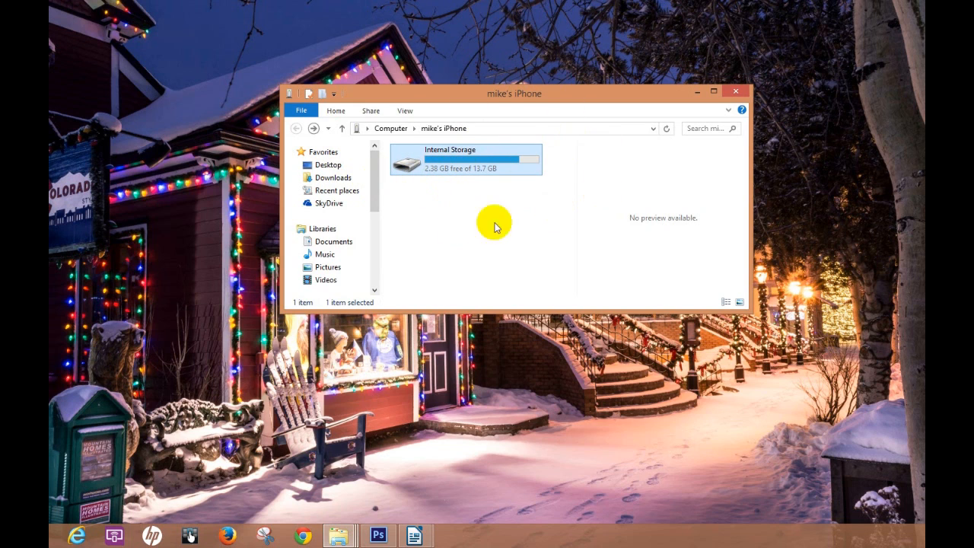
pyautogui.moveTo(377, 198); pyautogui.dragTo(377, 255)
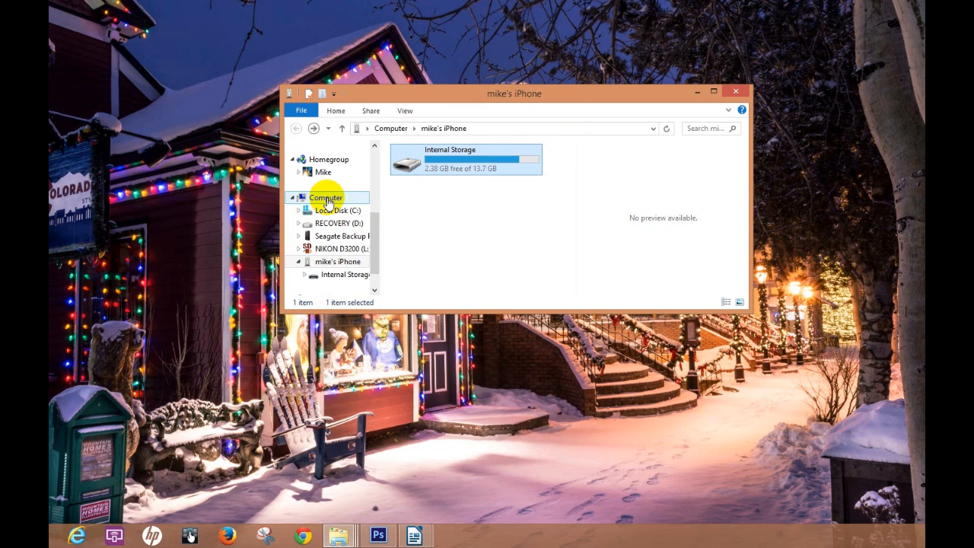
pyautogui.moveTo(338, 536)
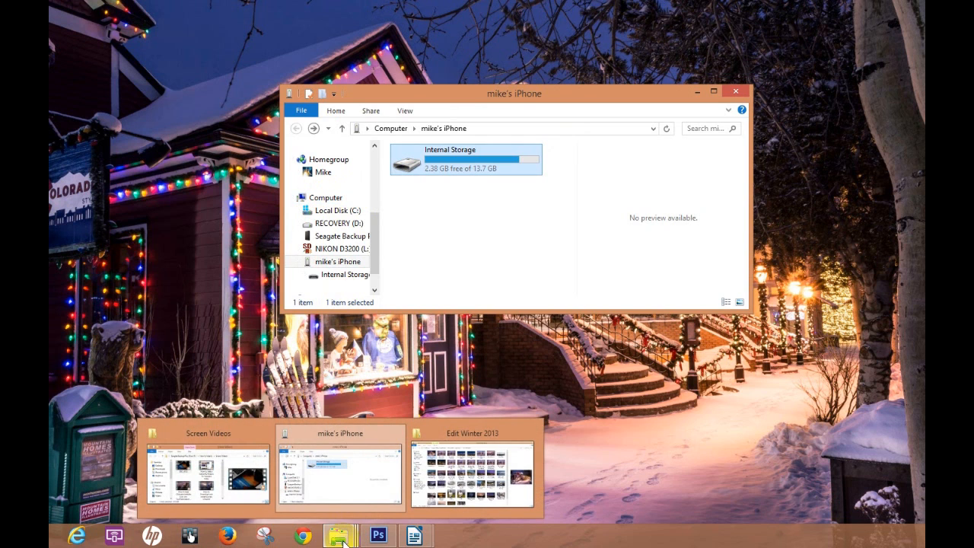
pyautogui.rightClick(341, 537)
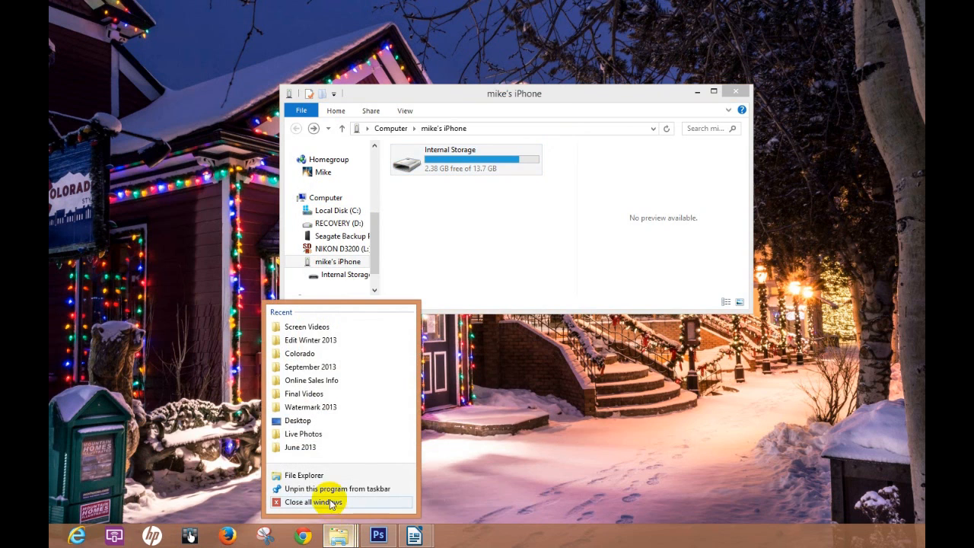
# - Start a second File Explorer window and navigate it to the iPhone's contents
pyautogui.click(312, 472)
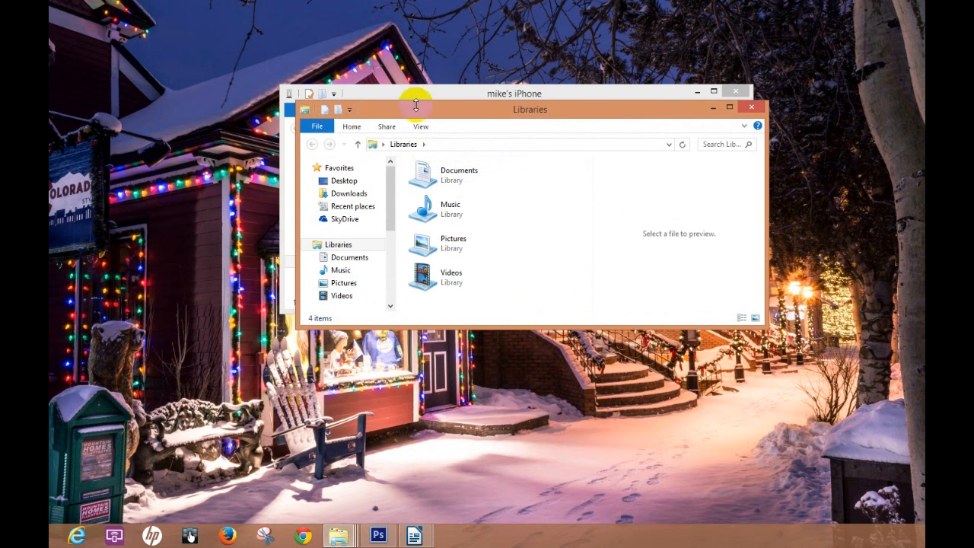
pyautogui.moveTo(495, 114); pyautogui.dragTo(464, 109)
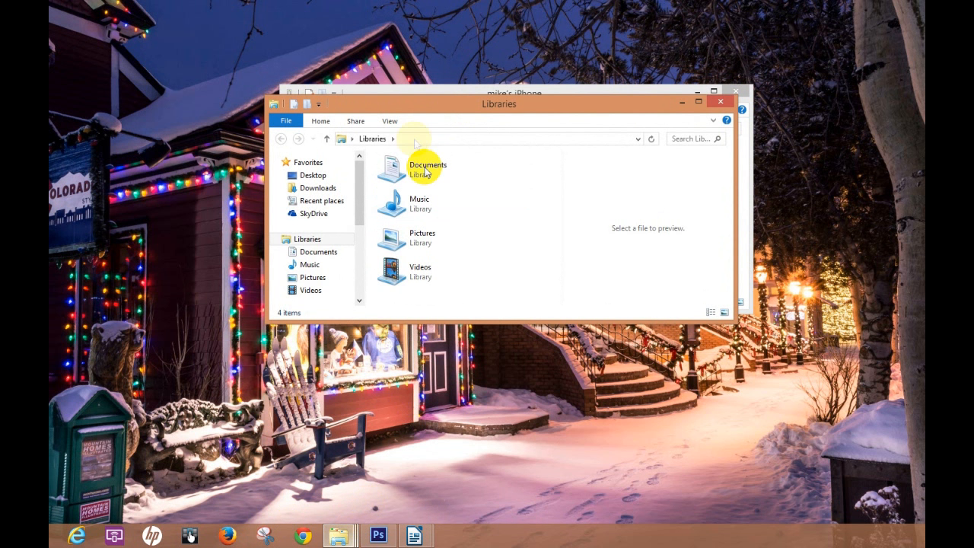
pyautogui.moveTo(459, 106); pyautogui.dragTo(455, 88)
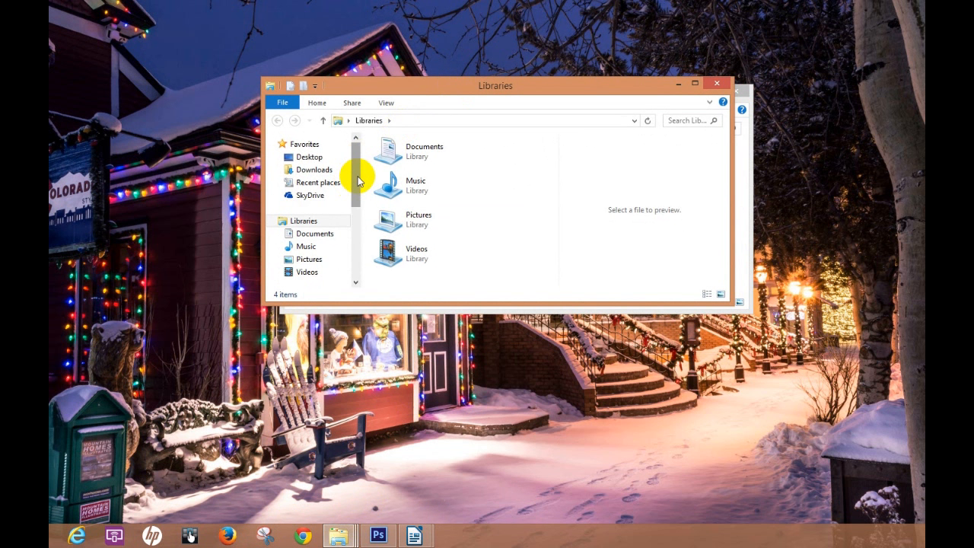
pyautogui.moveTo(359, 175); pyautogui.dragTo(359, 258)
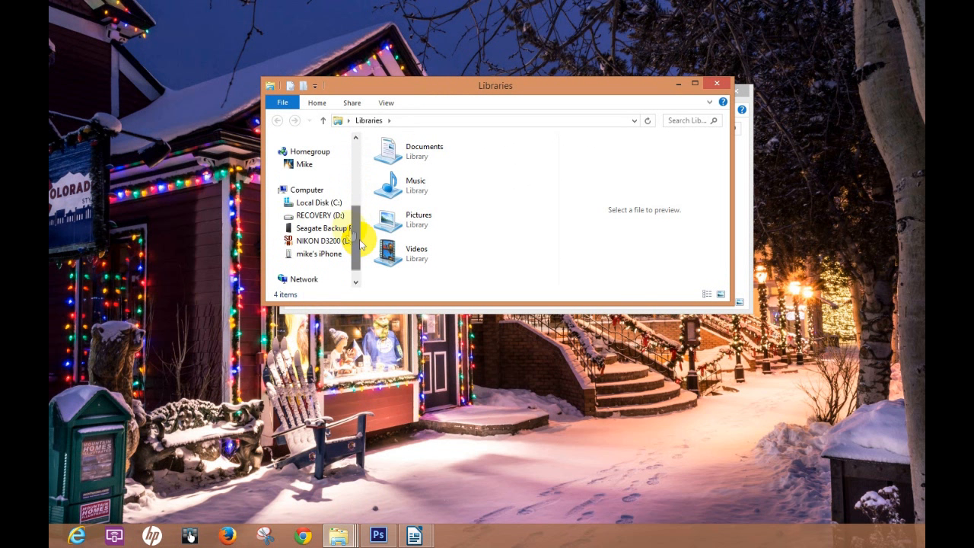
pyautogui.click(312, 215)
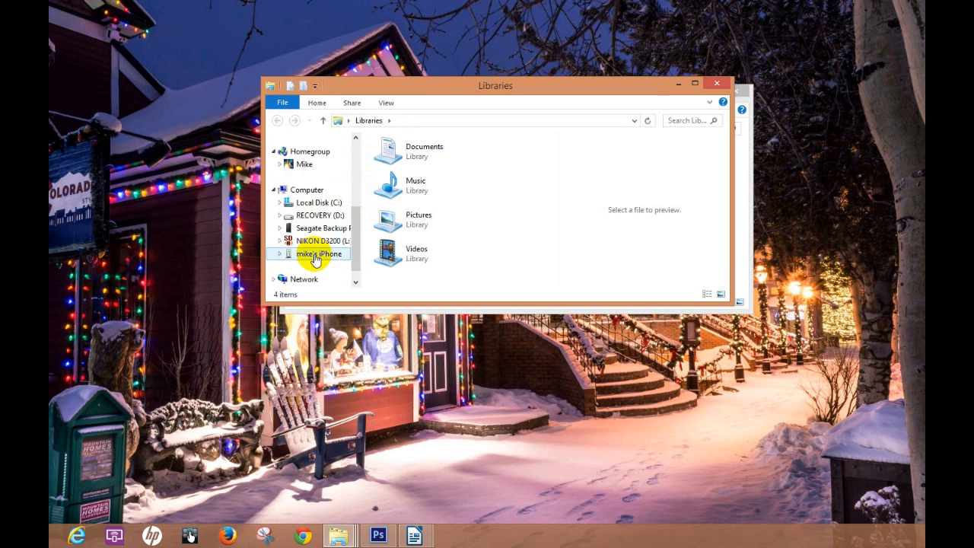
pyautogui.click(314, 255)
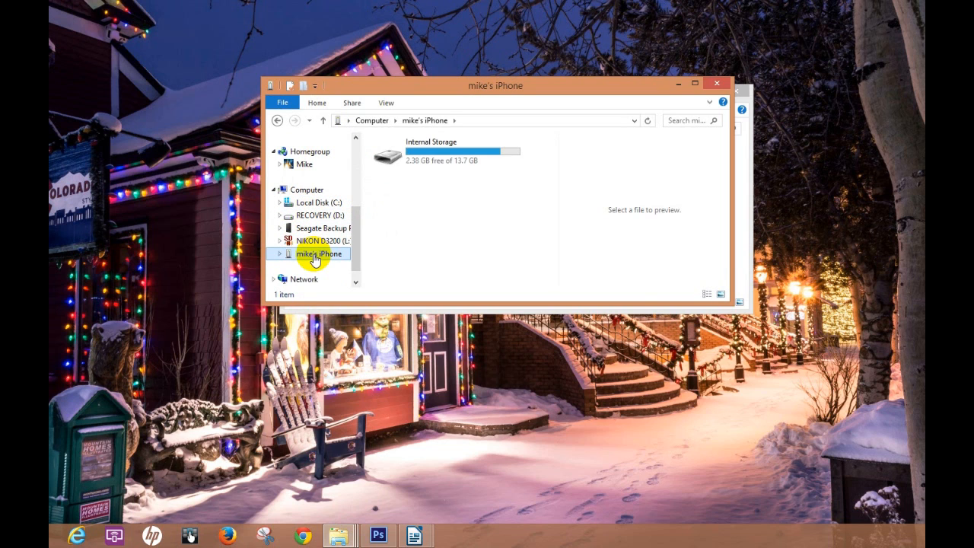
# - Browse Internal Storage > DCIM and enter the 823WGTMA folder of JPEG photos
pyautogui.doubleClick(440, 156)
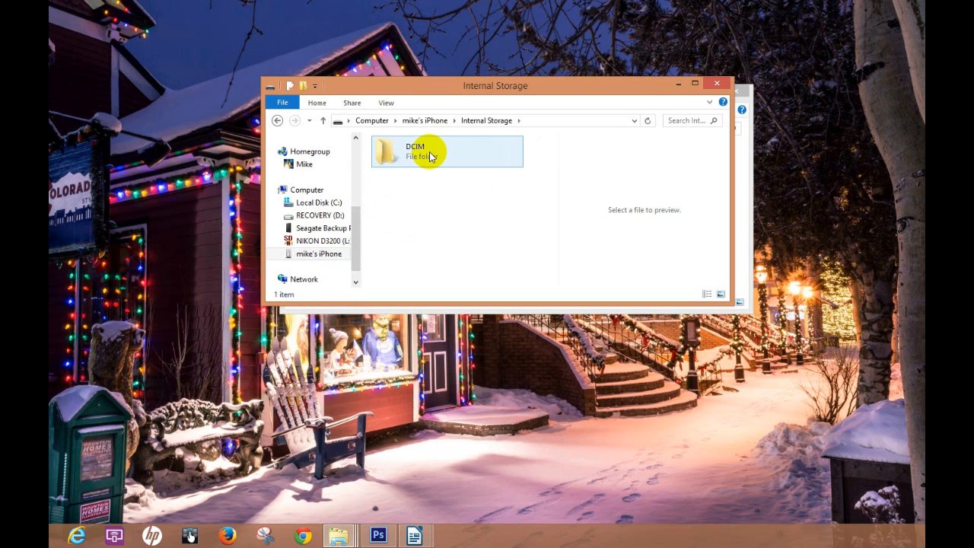
pyautogui.doubleClick(430, 156)
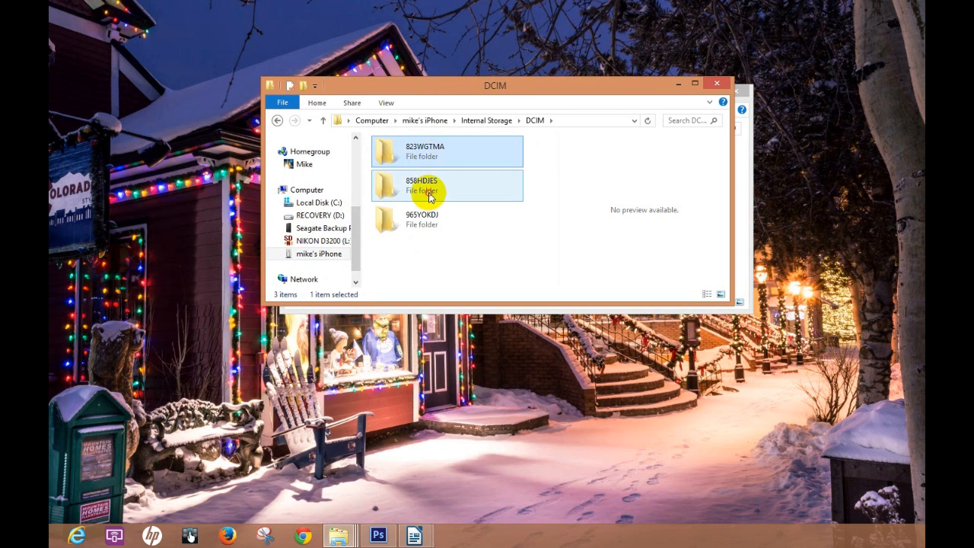
pyautogui.click(430, 186)
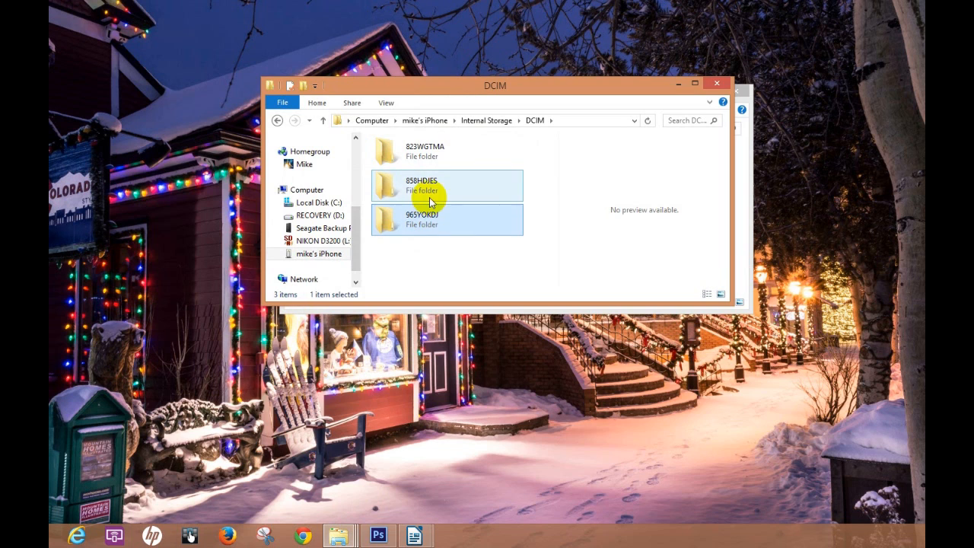
pyautogui.click(431, 156)
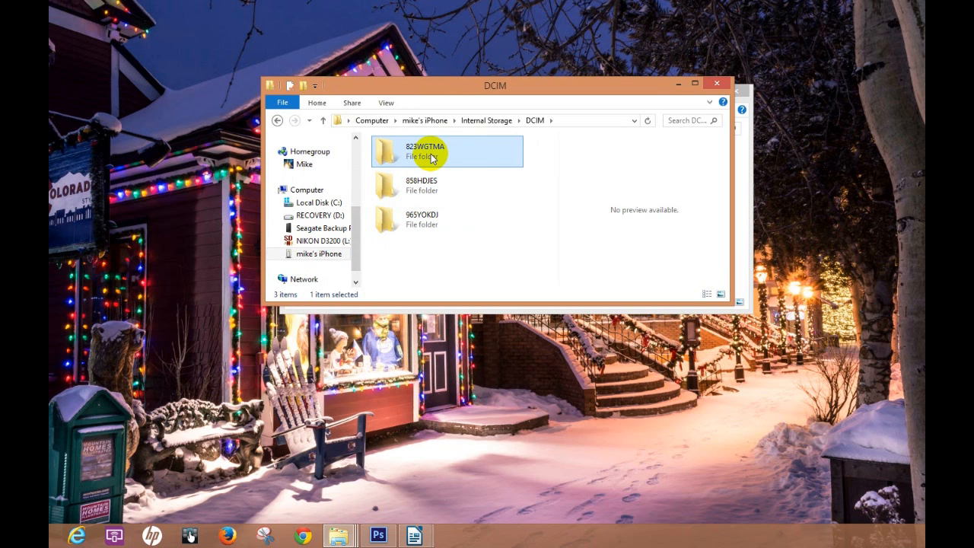
pyautogui.doubleClick(431, 157)
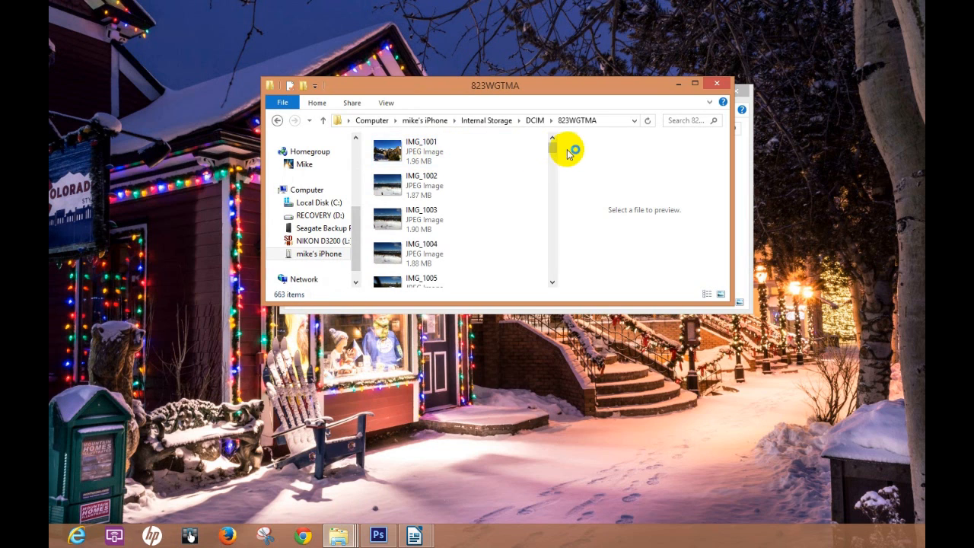
pyautogui.moveTo(552, 149); pyautogui.dragTo(556, 169)
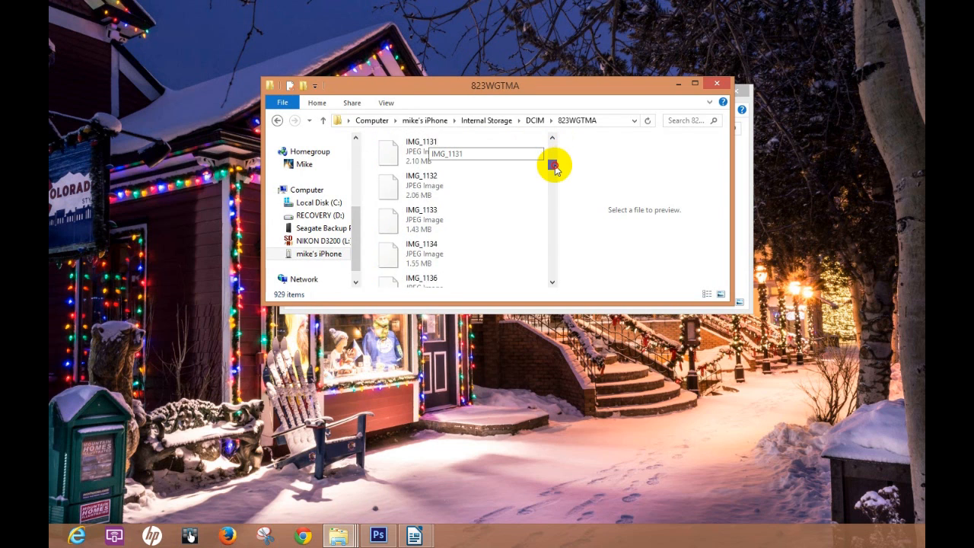
pyautogui.moveTo(556, 169); pyautogui.dragTo(553, 140)
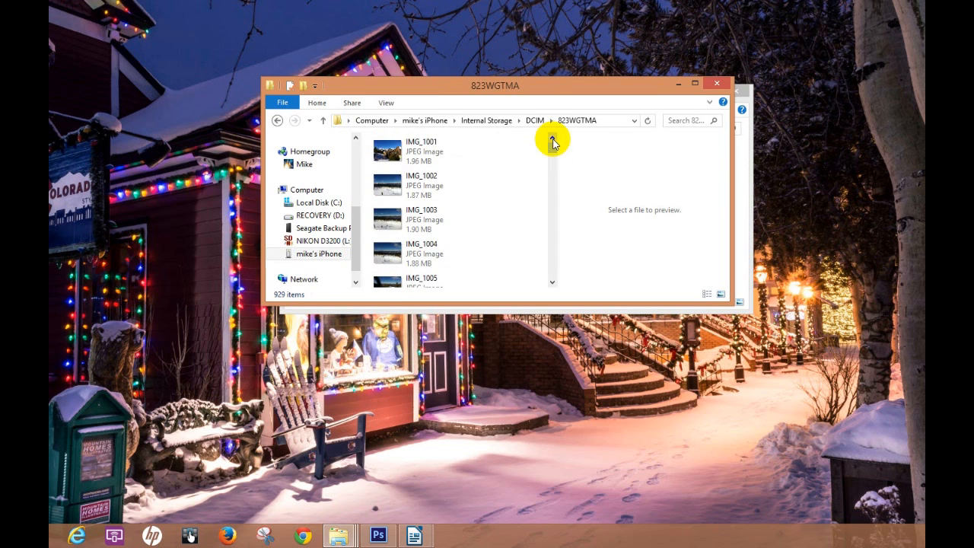
# - Move the photo window up-right and bring up the desktop's New items menu
pyautogui.moveTo(548, 85)
pyautogui.mouseDown()
pyautogui.moveTo(636, 87)
pyautogui.moveTo(643, 60)
pyautogui.mouseUp()
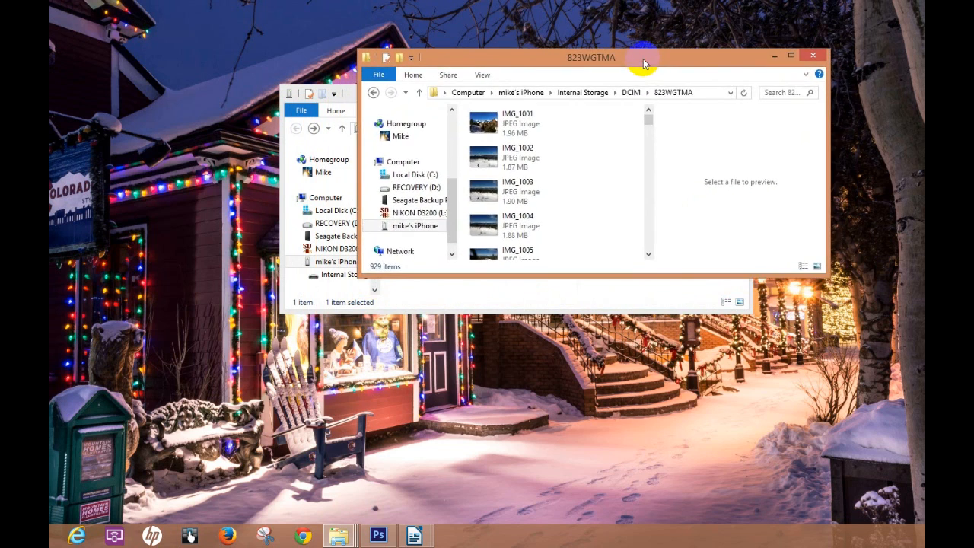
pyautogui.rightClick(367, 397)
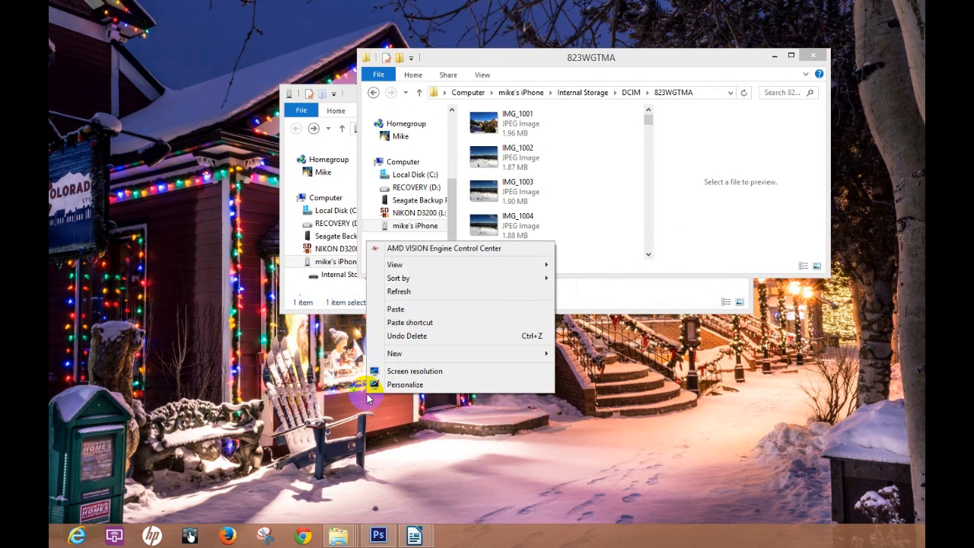
pyautogui.moveTo(411, 353)
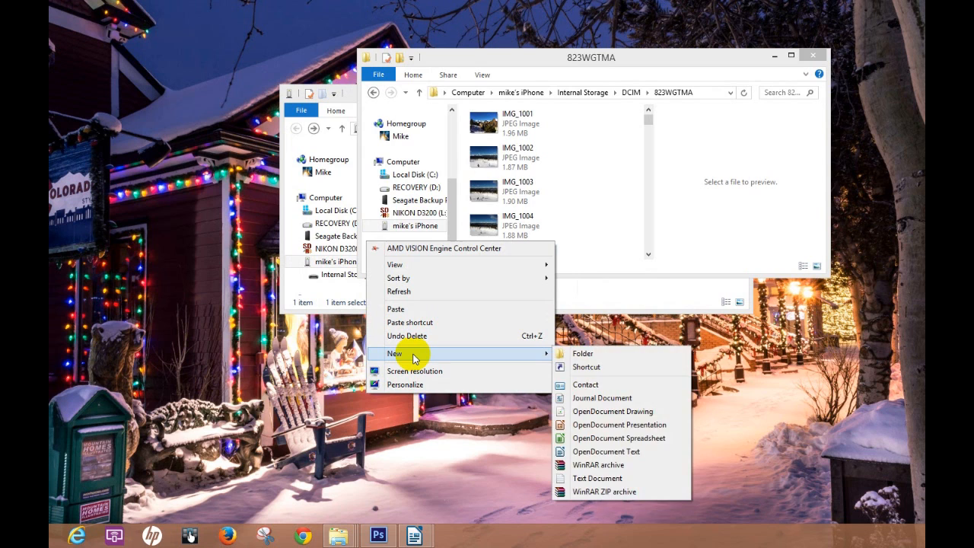
# - Create a new desktop folder to be named I Phone Pictures
pyautogui.click(583, 353)
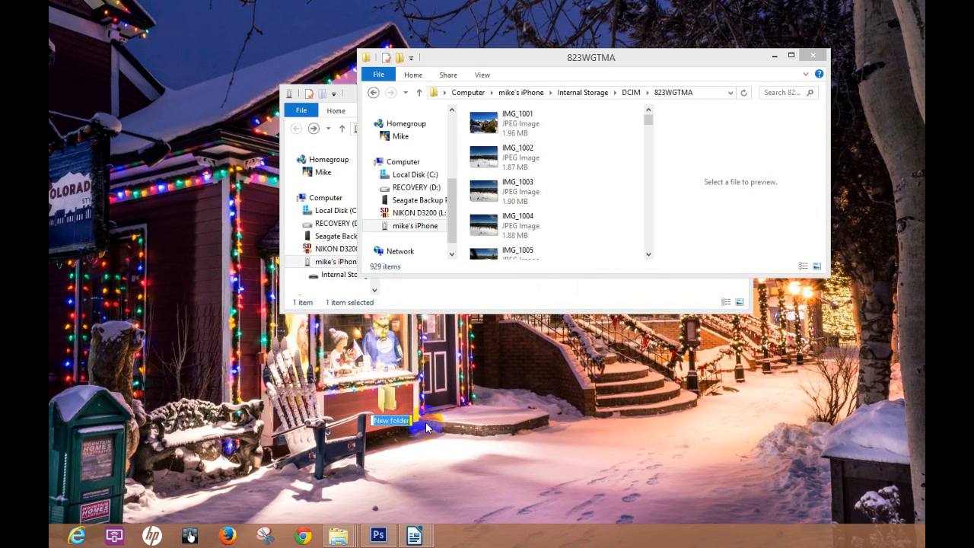
pyautogui.write('I Ph')
pyautogui.write('one Pic')
pyautogui.write('tures')
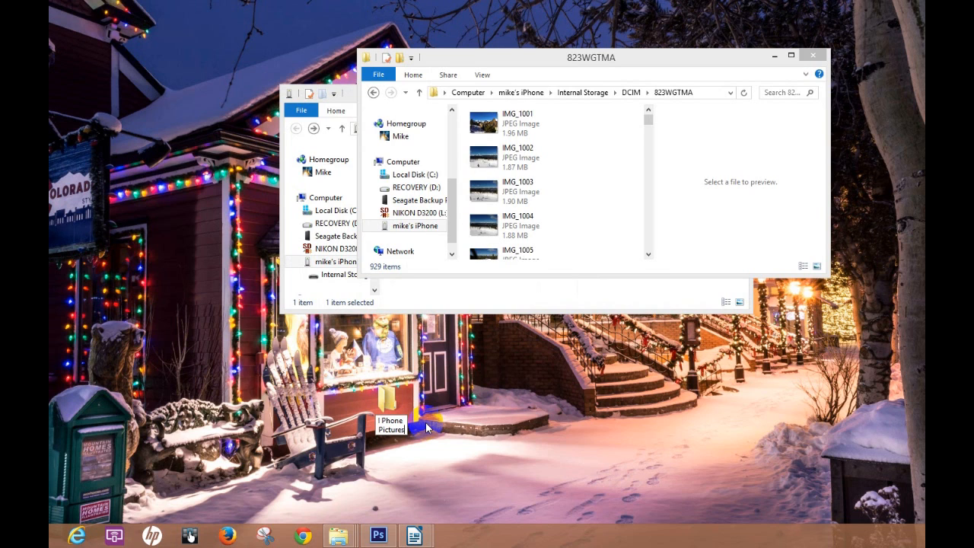
# - Confirm the folder name, open I Phone Pictures and position its window below the 823WGTMA window
pyautogui.press('Return')
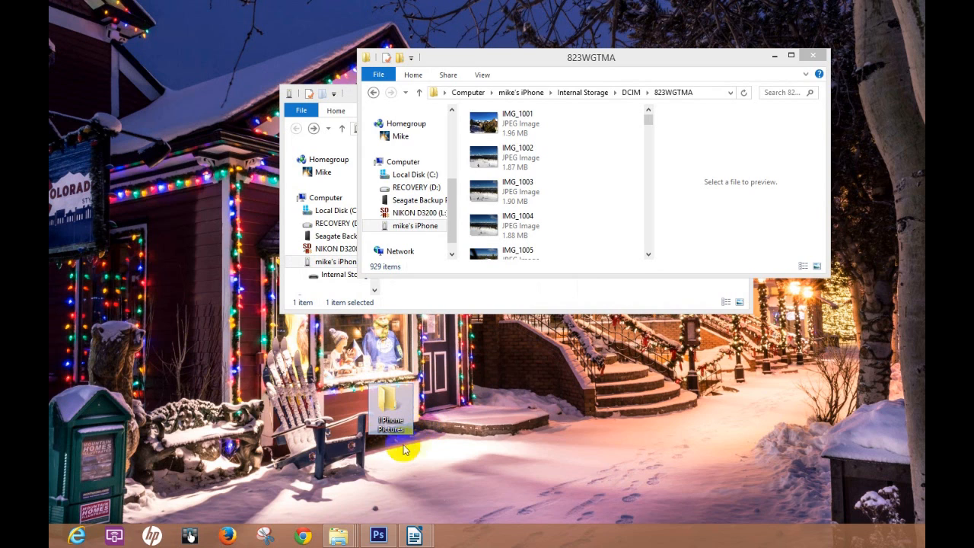
pyautogui.click(392, 402)
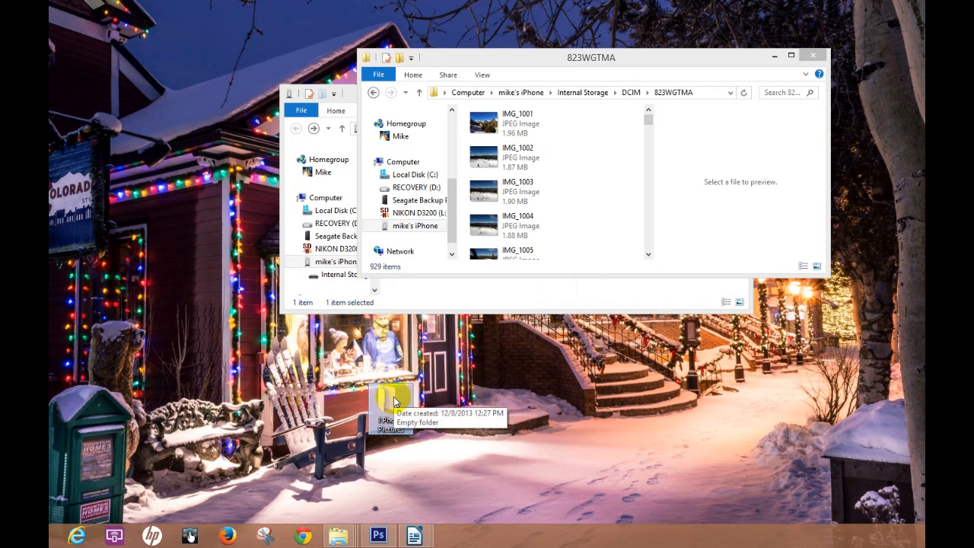
pyautogui.doubleClick(394, 400)
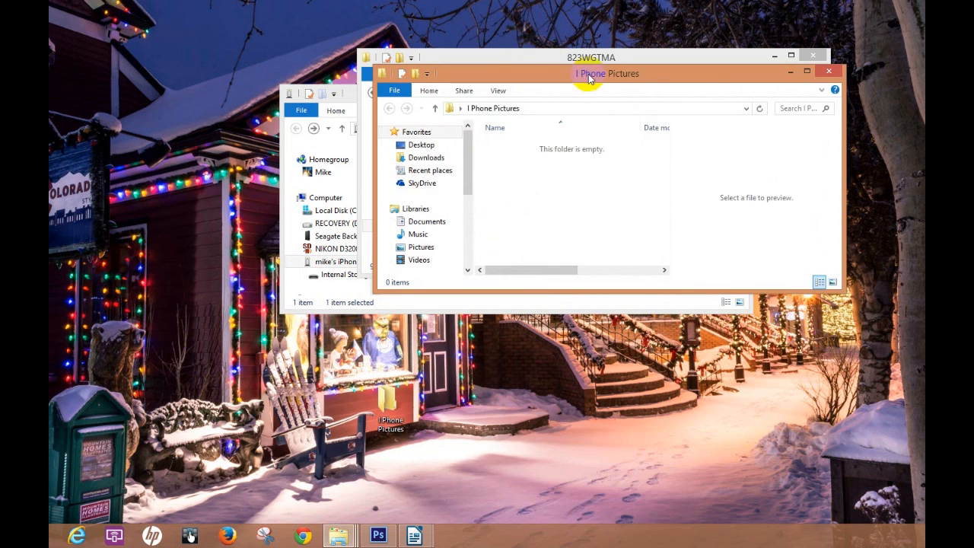
pyautogui.moveTo(575, 70)
pyautogui.mouseDown()
pyautogui.moveTo(426, 300)
pyautogui.moveTo(384, 264)
pyautogui.mouseUp()
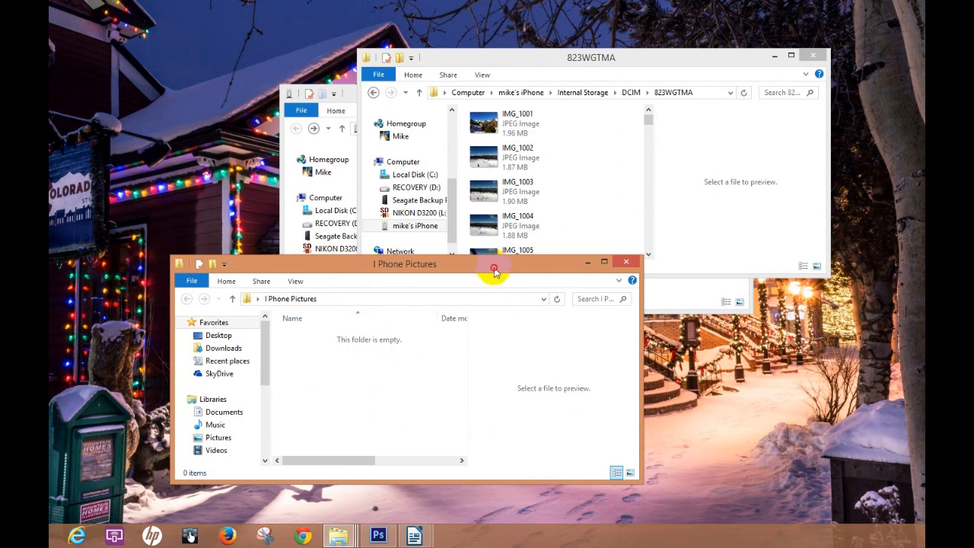
pyautogui.moveTo(495, 270); pyautogui.dragTo(454, 304)
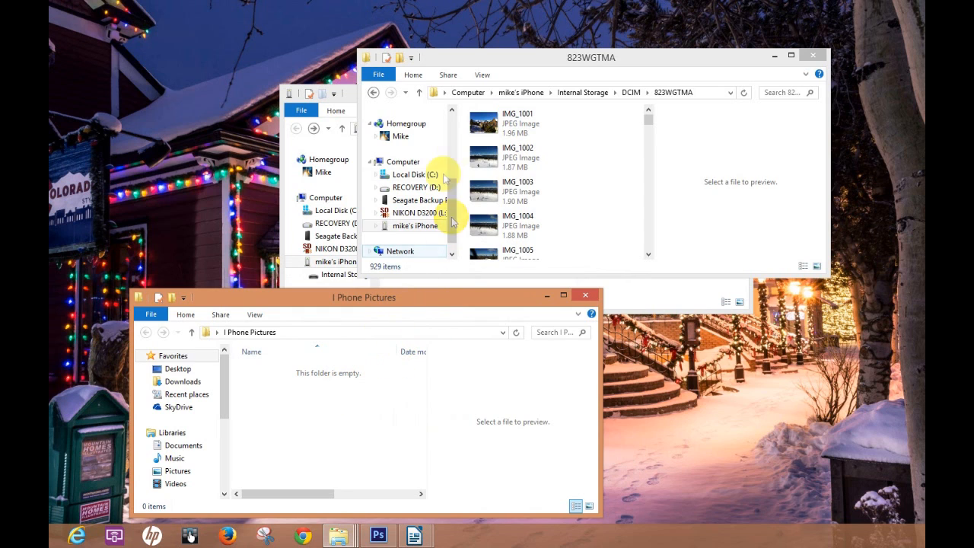
# - Select IMG_1001, briefly select all 929 photos, then narrow back to IMG_1001 alone
pyautogui.click(491, 124)
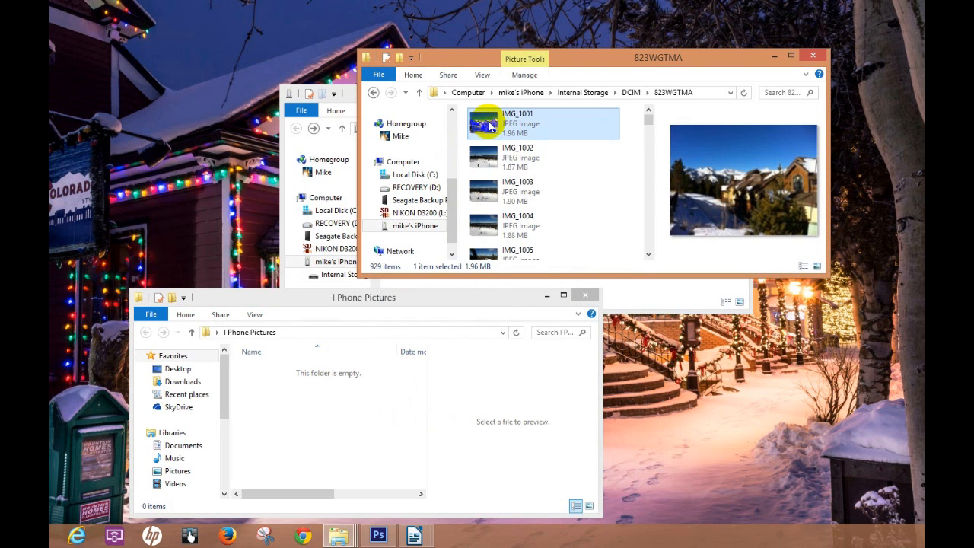
pyautogui.hotkey('ctrl', 'a')
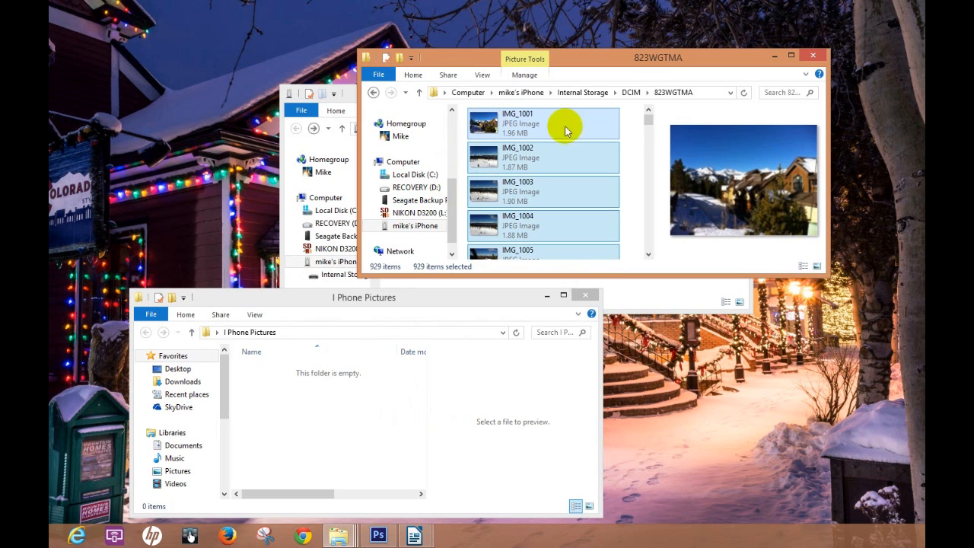
pyautogui.moveTo(648, 124)
pyautogui.mouseDown()
pyautogui.moveTo(654, 238)
pyautogui.moveTo(648, 114)
pyautogui.mouseUp()
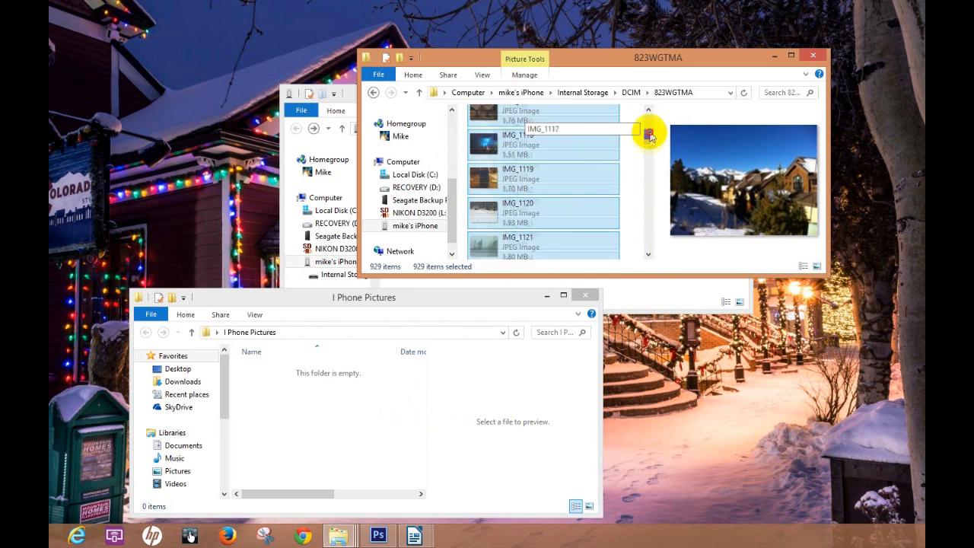
pyautogui.click(535, 119)
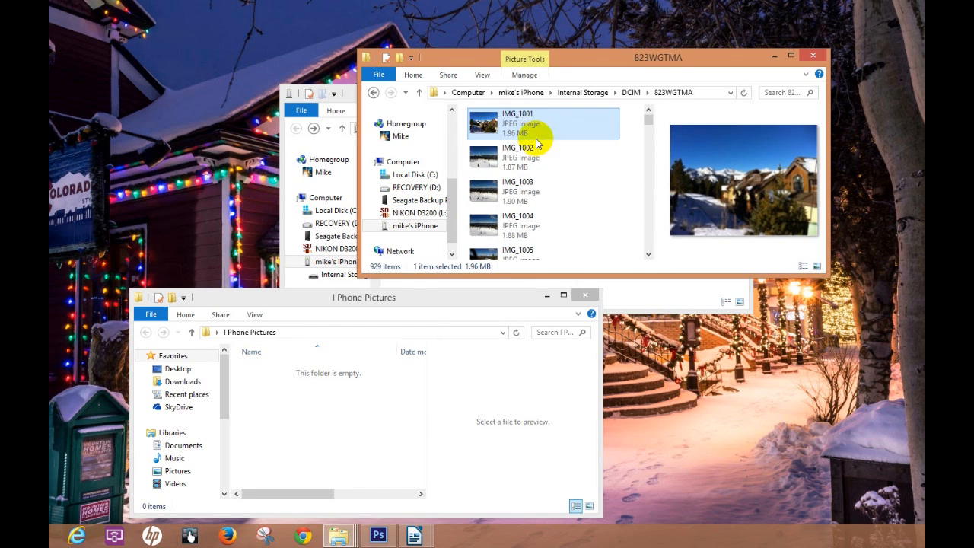
# - Add IMG_1003, IMG_1005 and IMG_1002 to the selection with IMG_1001
pyautogui.keyDown('ctrl'); pyautogui.click(524, 190); pyautogui.keyUp('ctrl')
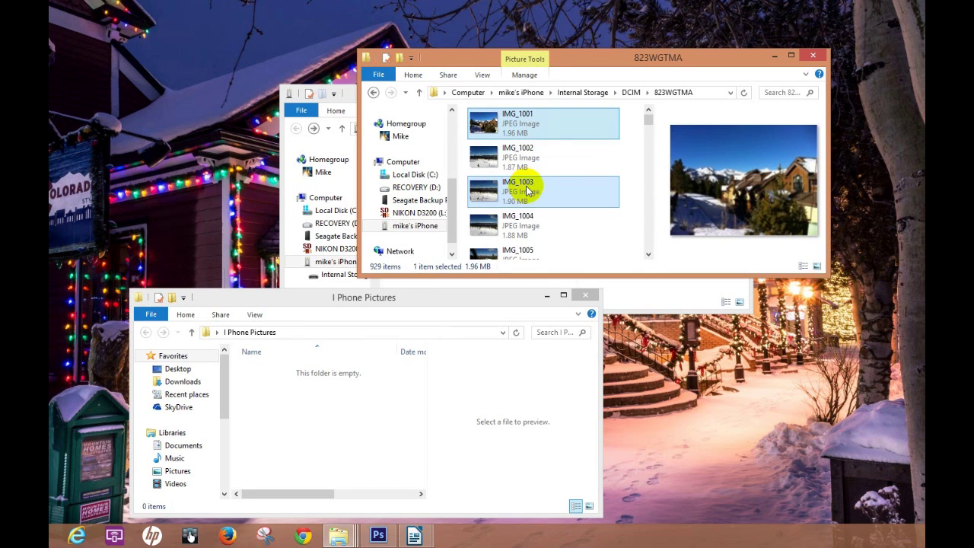
pyautogui.keyDown('ctrl'); pyautogui.click(530, 256); pyautogui.keyUp('ctrl')
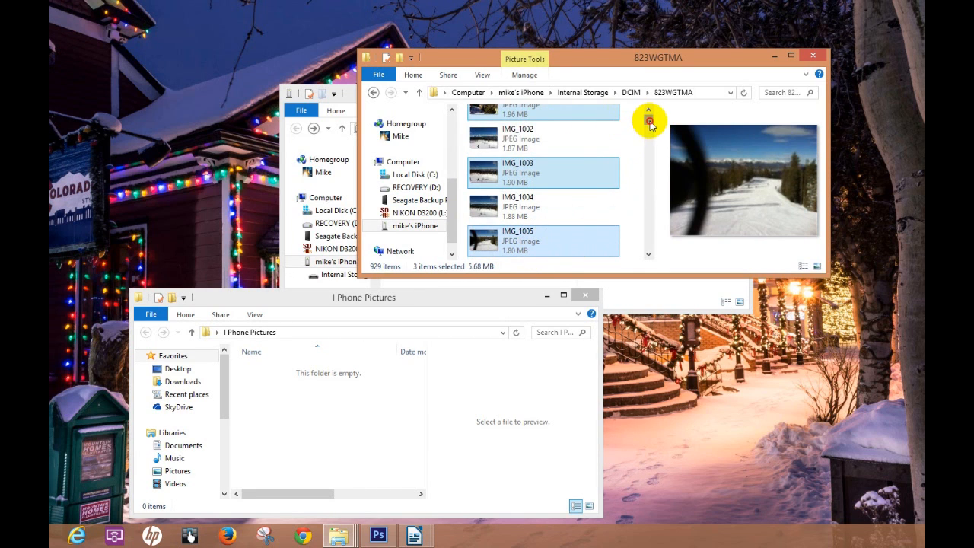
pyautogui.moveTo(648, 127); pyautogui.dragTo(648, 114)
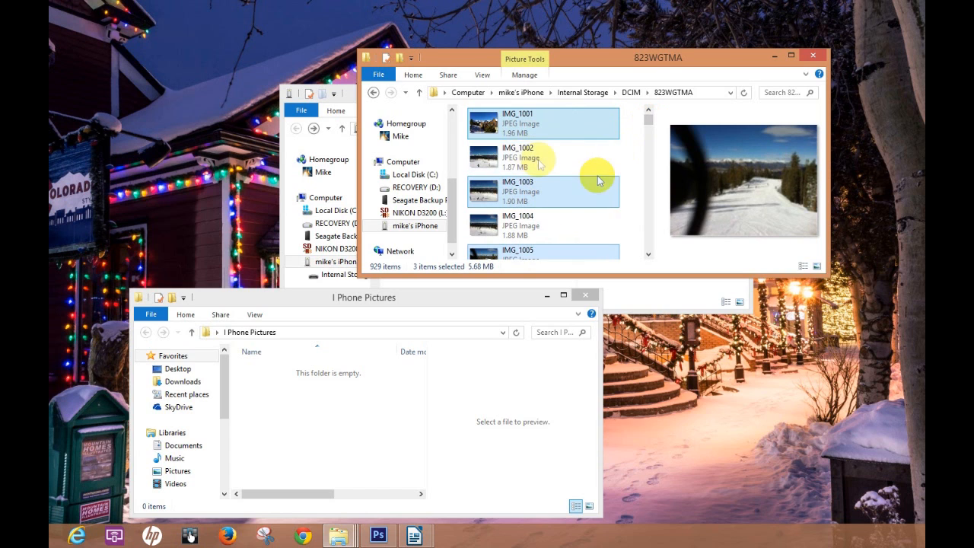
pyautogui.keyDown('ctrl'); pyautogui.click(545, 156); pyautogui.keyUp('ctrl')
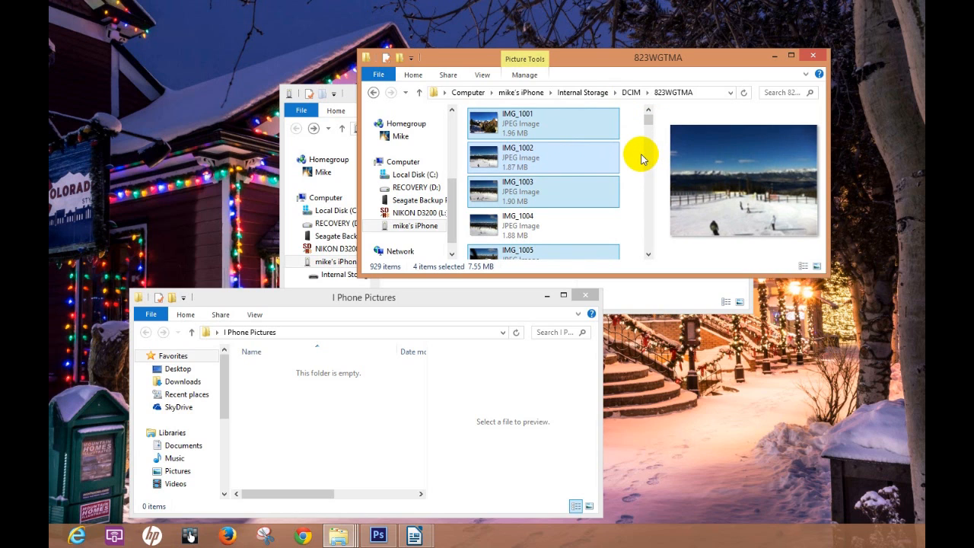
# - Drag the four selected photos into the I Phone Pictures window to copy them
pyautogui.click(534, 159)
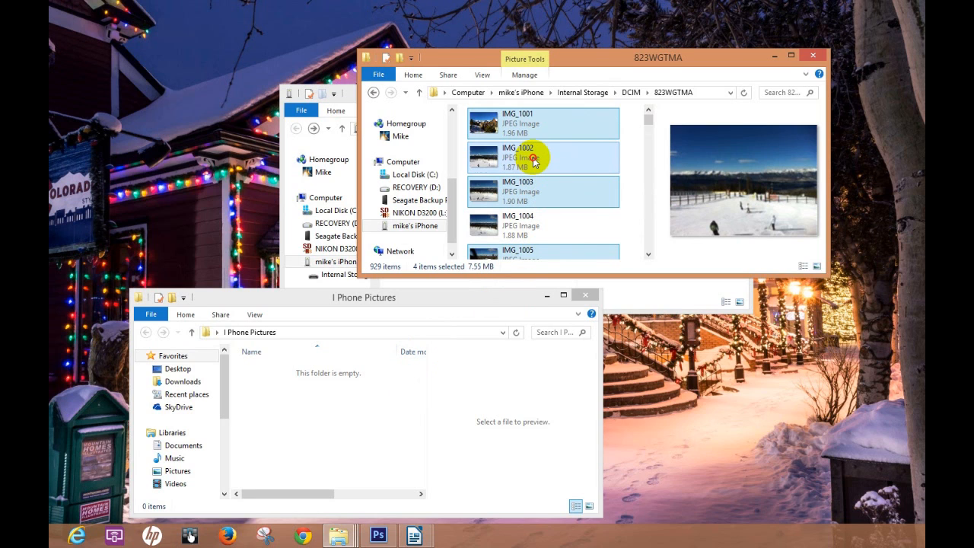
pyautogui.moveTo(534, 158)
pyautogui.mouseDown()
pyautogui.moveTo(517, 202)
pyautogui.moveTo(338, 432)
pyautogui.mouseUp()
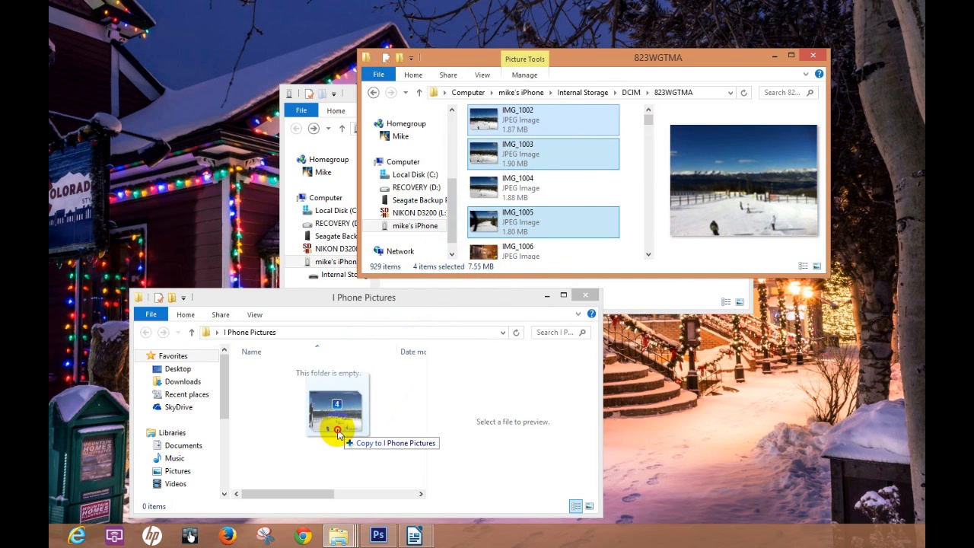
pyautogui.moveTo(338, 432); pyautogui.dragTo(339, 432)
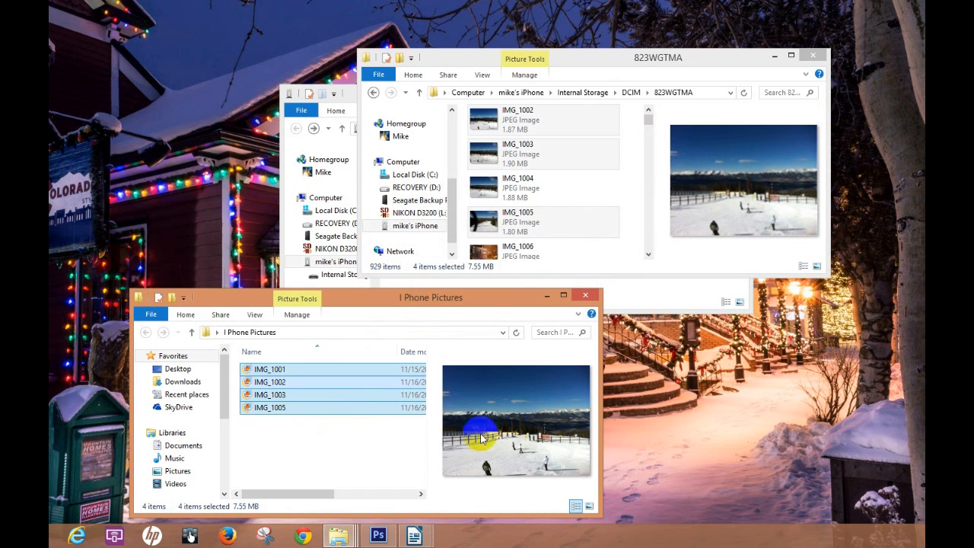
# - Preview the copied photos, then view and dismiss the source photos' context menu without deleting
pyautogui.click(307, 383)
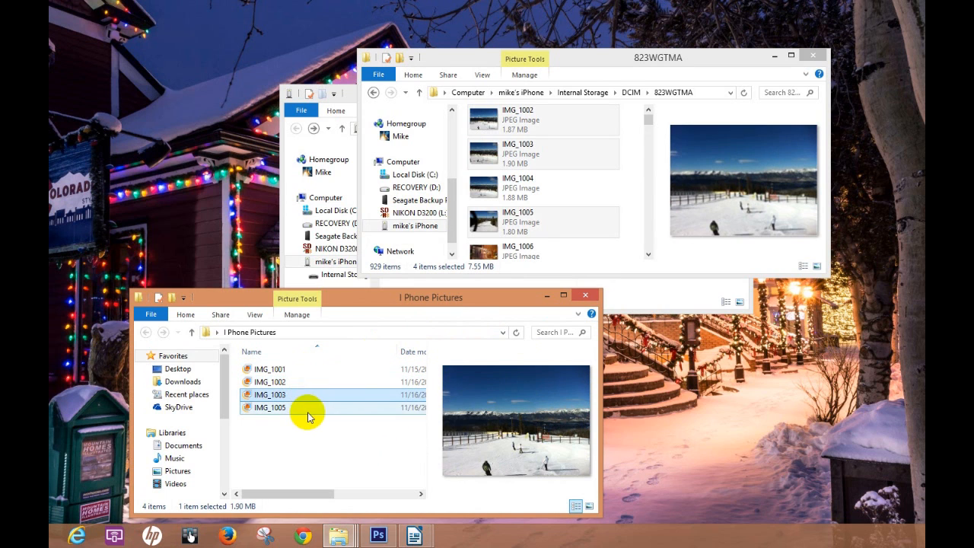
pyautogui.click(308, 407)
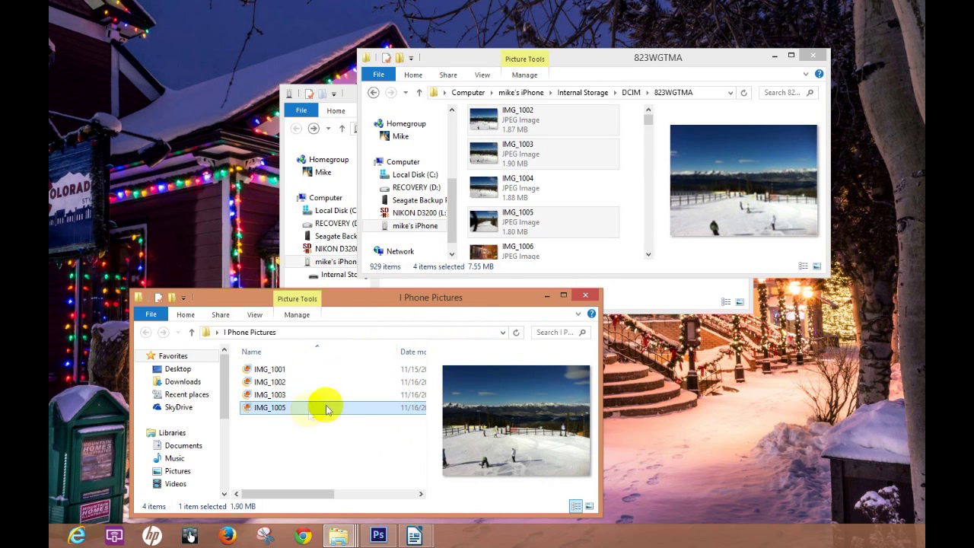
pyautogui.click(649, 119)
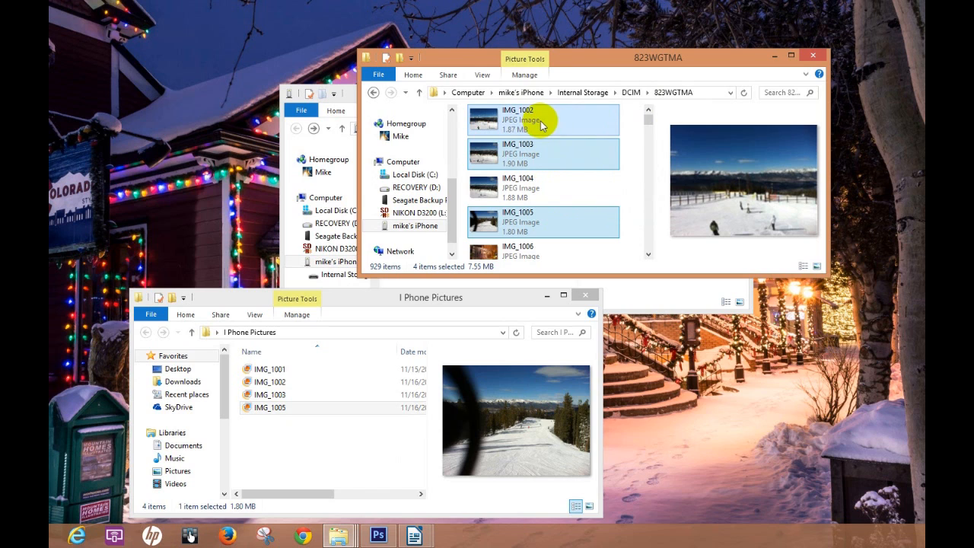
pyautogui.rightClick(543, 121)
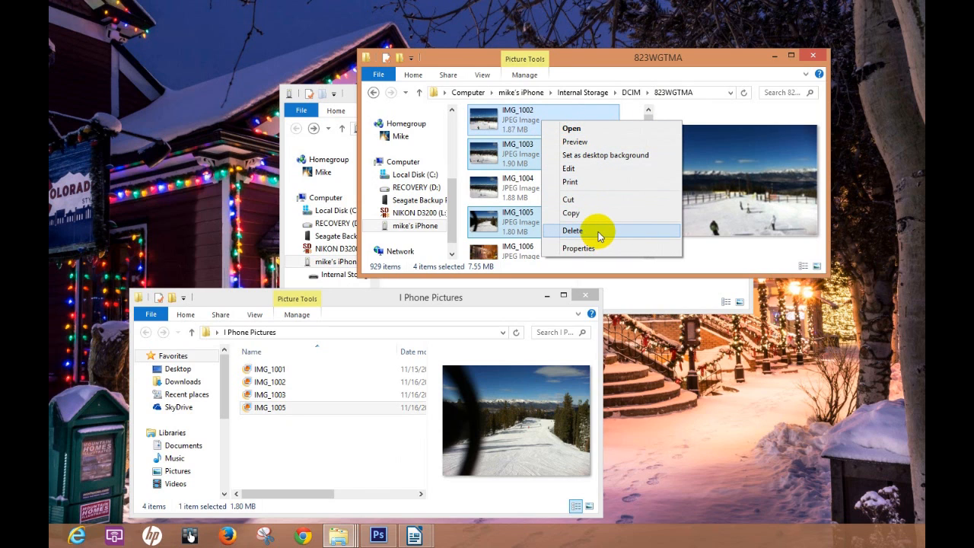
pyautogui.click(506, 114)
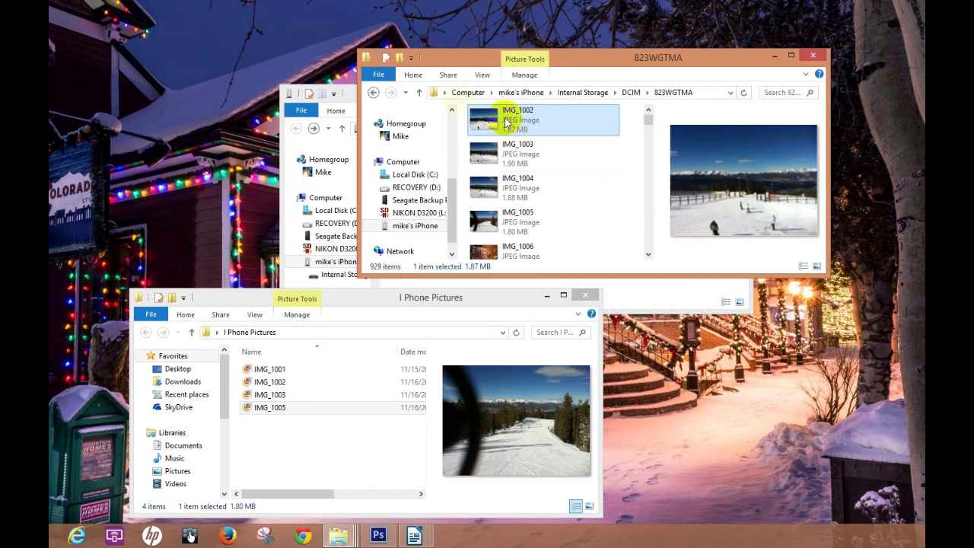
# - Return to the DCIM folder and dismiss the 823WGTMA folder's context menu unchanged
pyautogui.click(373, 93)
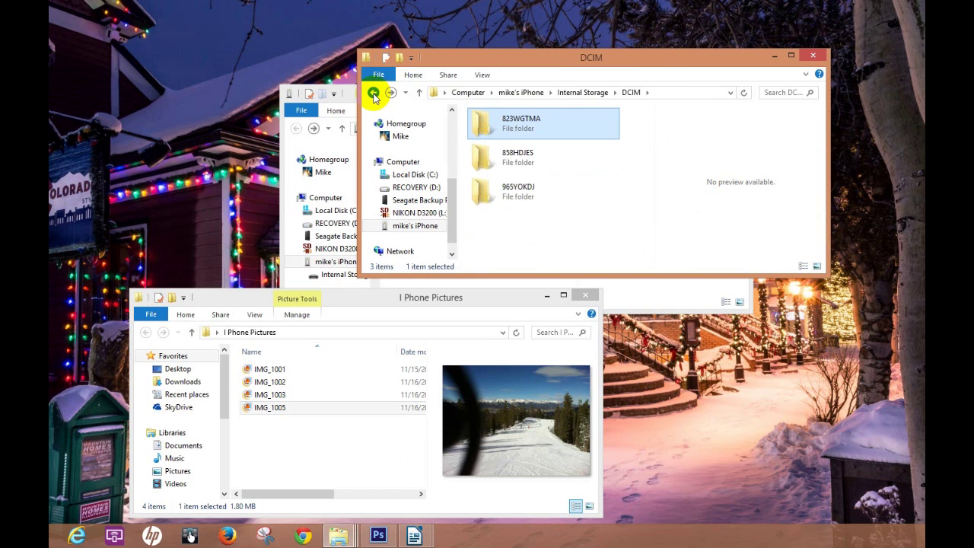
pyautogui.rightClick(514, 123)
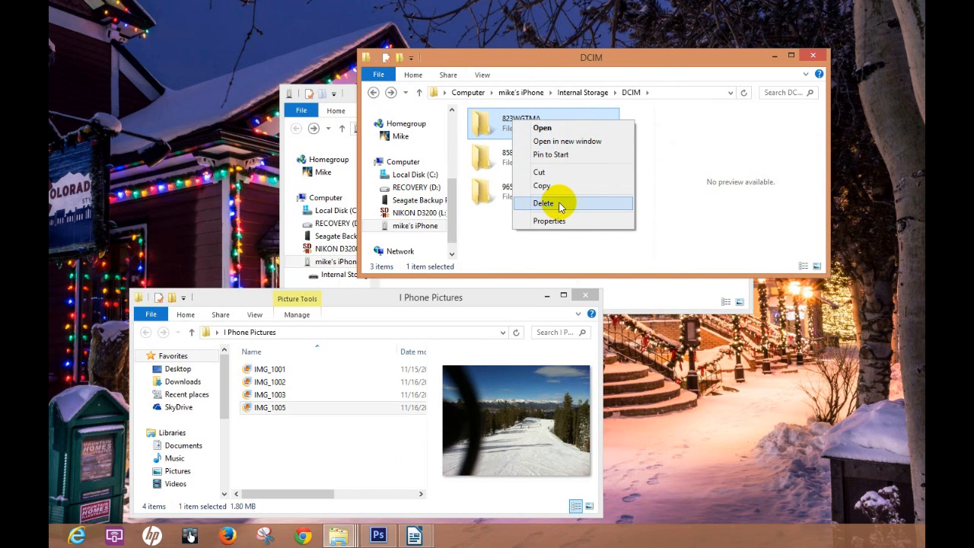
pyautogui.click(483, 126)
# - Select each of the three photo folders and drag 823WGTMA over I Phone Pictures without dropping it
pyautogui.click(506, 164)
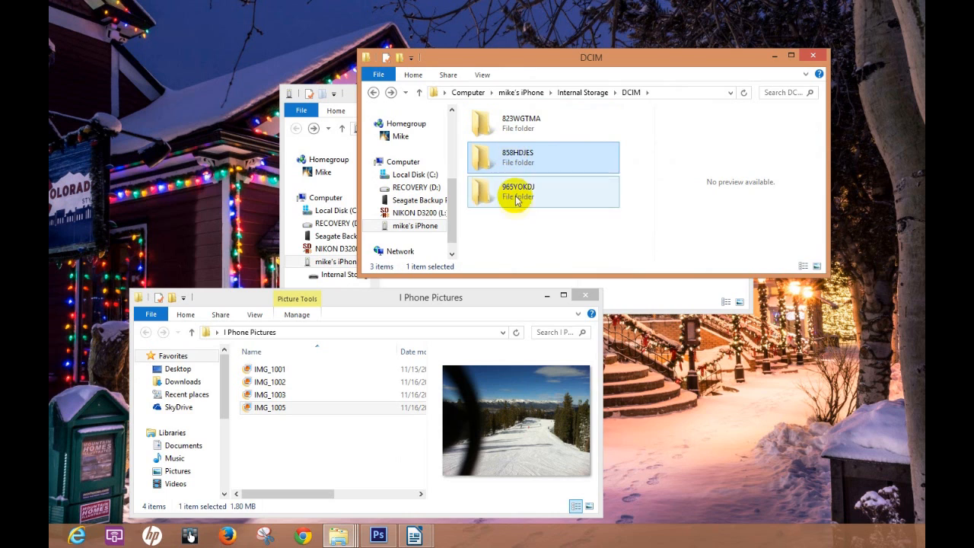
pyautogui.click(517, 196)
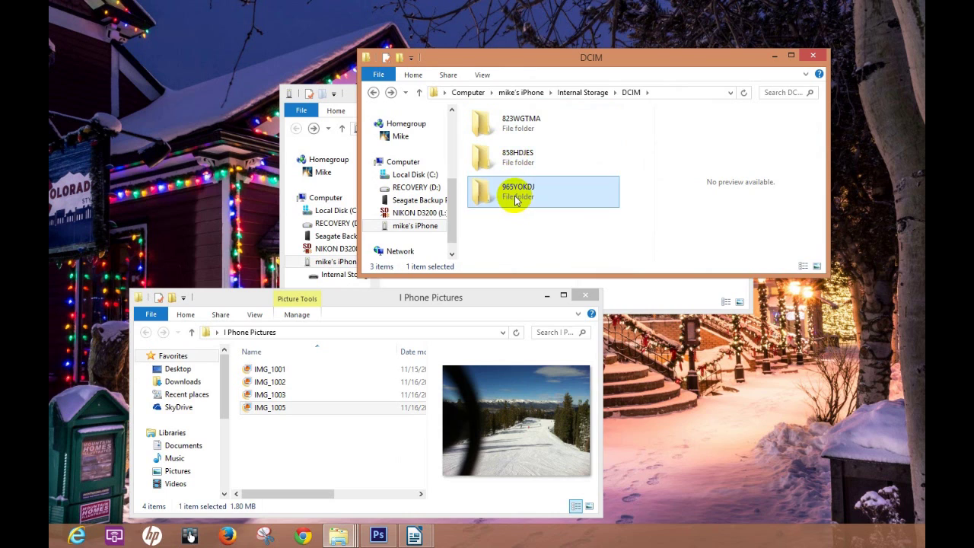
pyautogui.click(515, 127)
pyautogui.moveTo(516, 133); pyautogui.dragTo(344, 475)
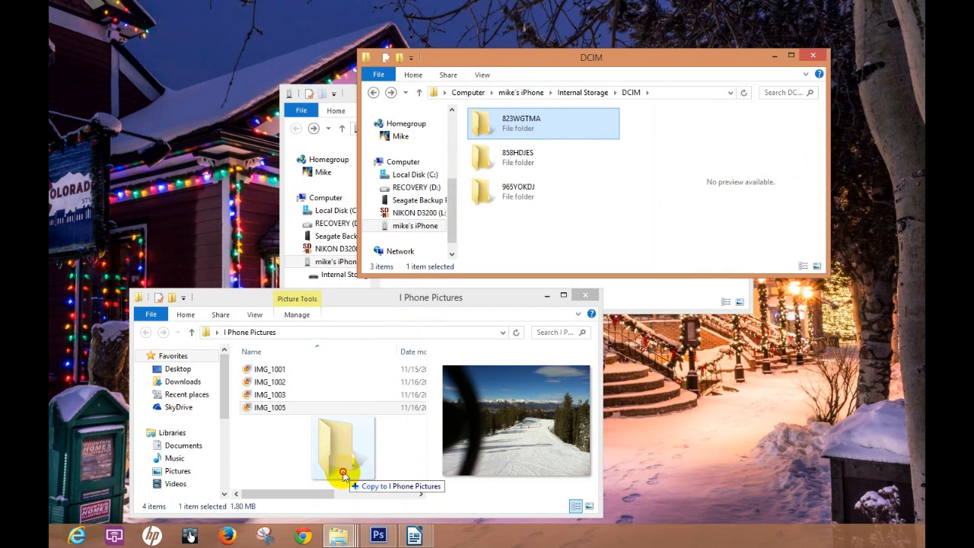
pyautogui.moveTo(344, 476)
pyautogui.mouseDown()
pyautogui.moveTo(319, 483)
pyautogui.moveTo(487, 141)
pyautogui.mouseUp()
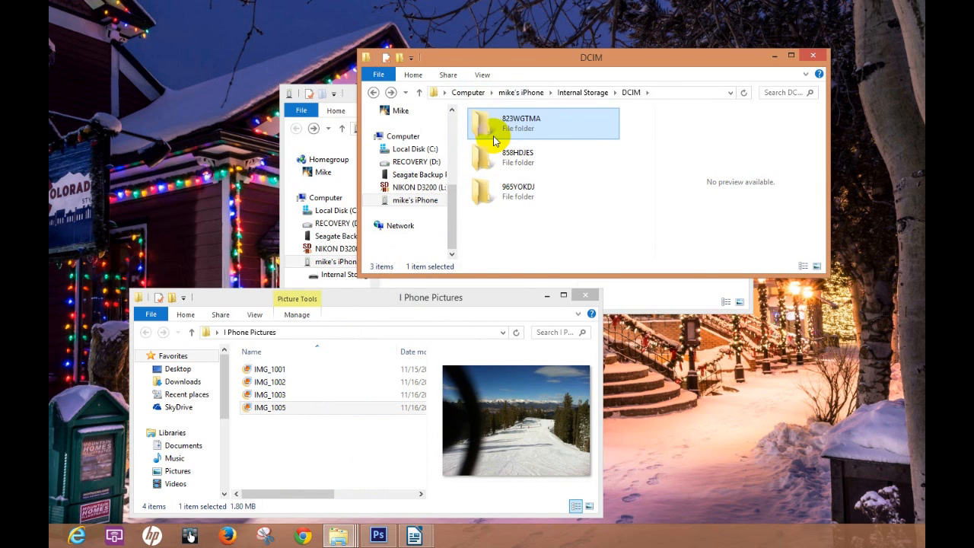